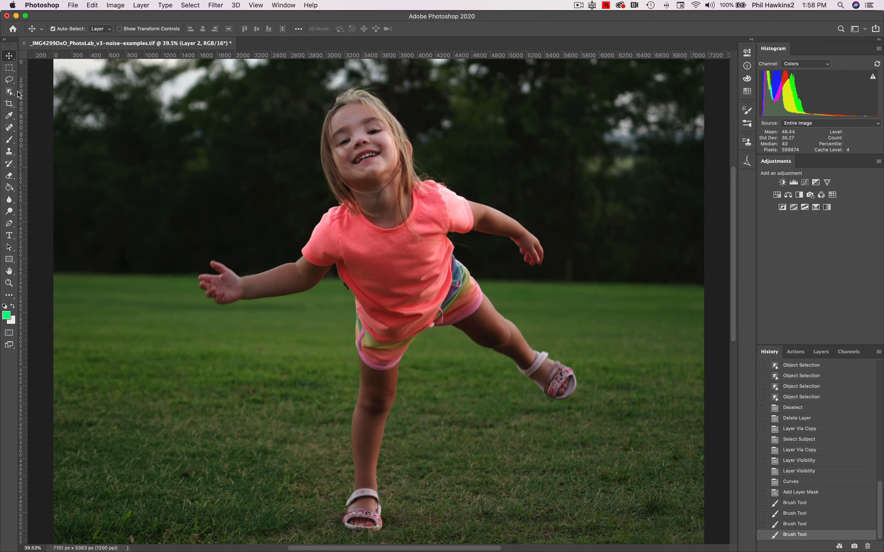
# Select the whole girl, from head to sandals, with the Quick Selection tool, and deselect her again.
pyautogui.moveTo(12, 94); pyautogui.dragTo(38, 94)
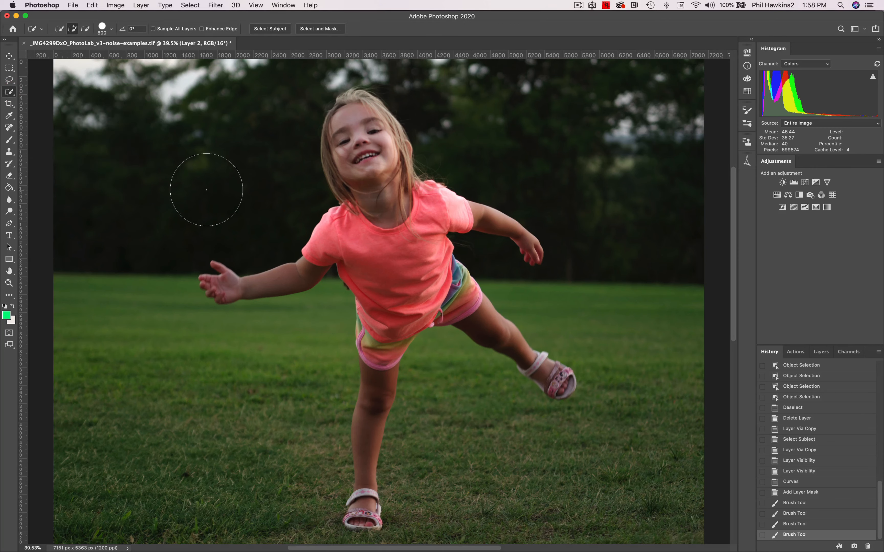
pyautogui.click(218, 189)
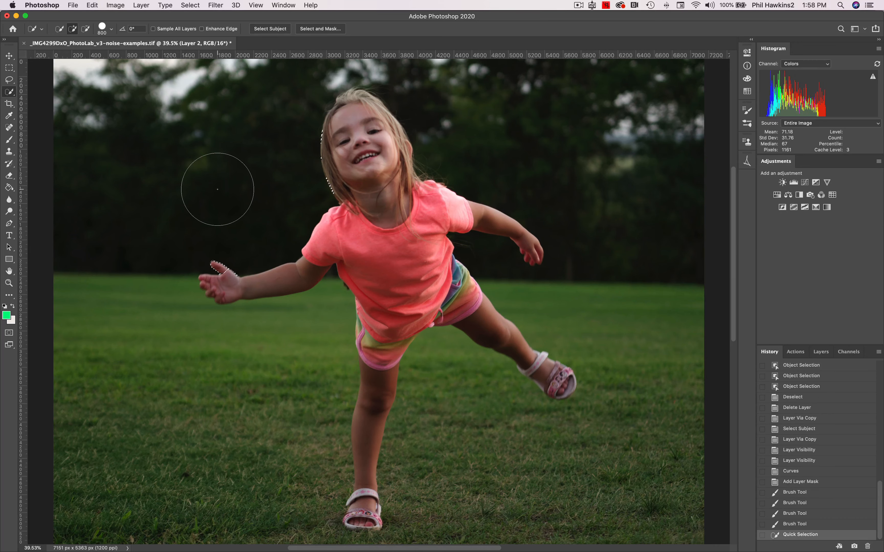
pyautogui.moveTo(218, 189)
pyautogui.mouseDown()
pyautogui.moveTo(299, 216)
pyautogui.moveTo(347, 127)
pyautogui.moveTo(344, 212)
pyautogui.mouseUp()
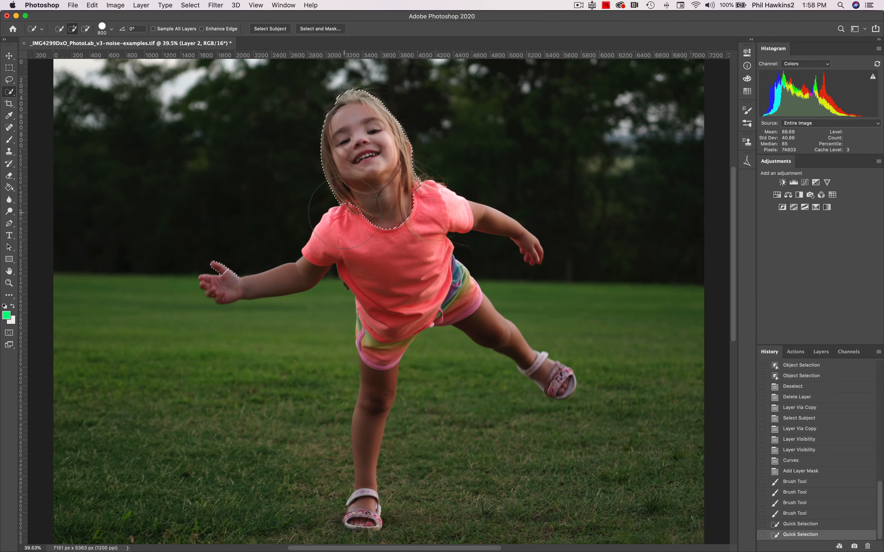
pyautogui.keyDown('shift'); pyautogui.click(285, 272); pyautogui.keyUp('shift')
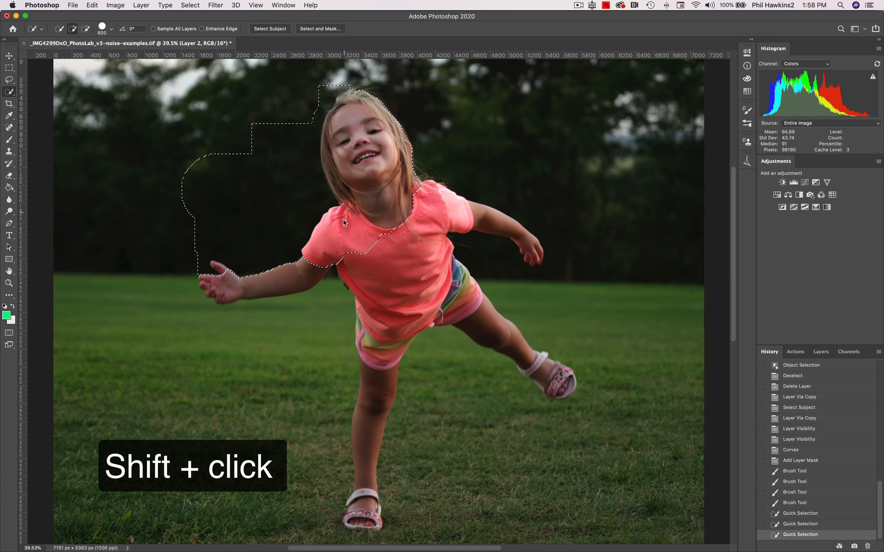
pyautogui.keyDown('shift'); pyautogui.click(279, 266); pyautogui.keyUp('shift')
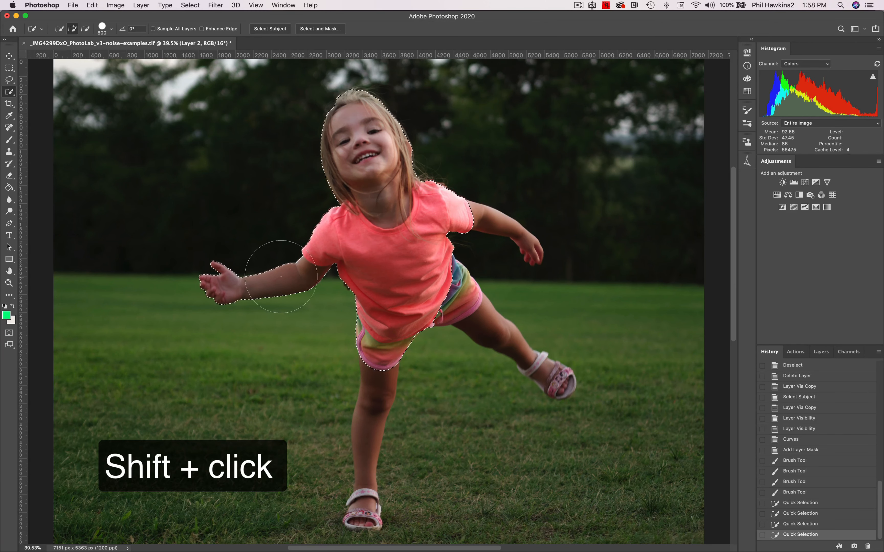
pyautogui.keyDown('shift'); pyautogui.click(376, 380); pyautogui.keyUp('shift')
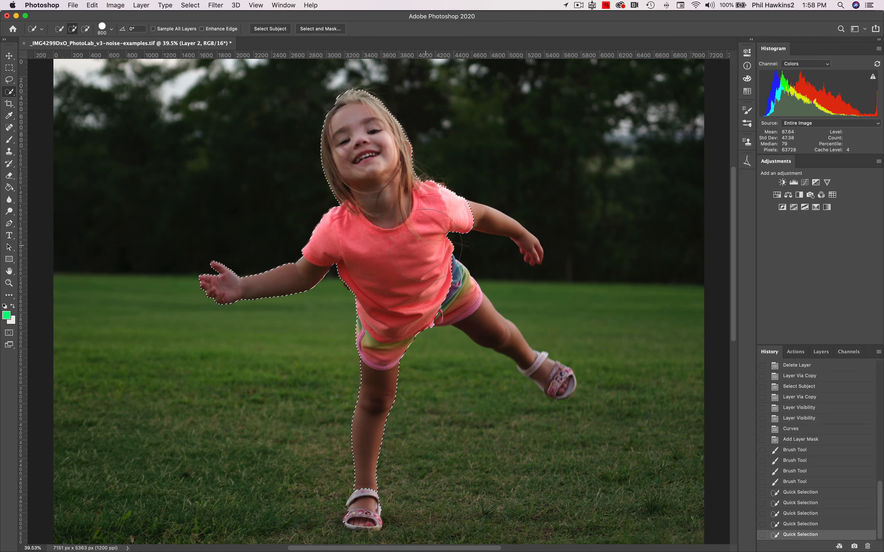
pyautogui.keyDown('shift'); pyautogui.click(500, 220); pyautogui.keyUp('shift')
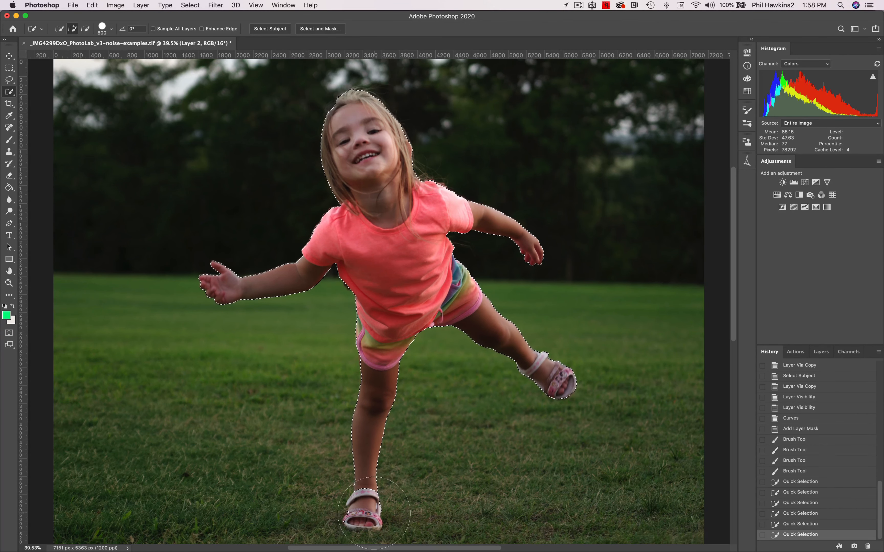
pyautogui.click(363, 519)
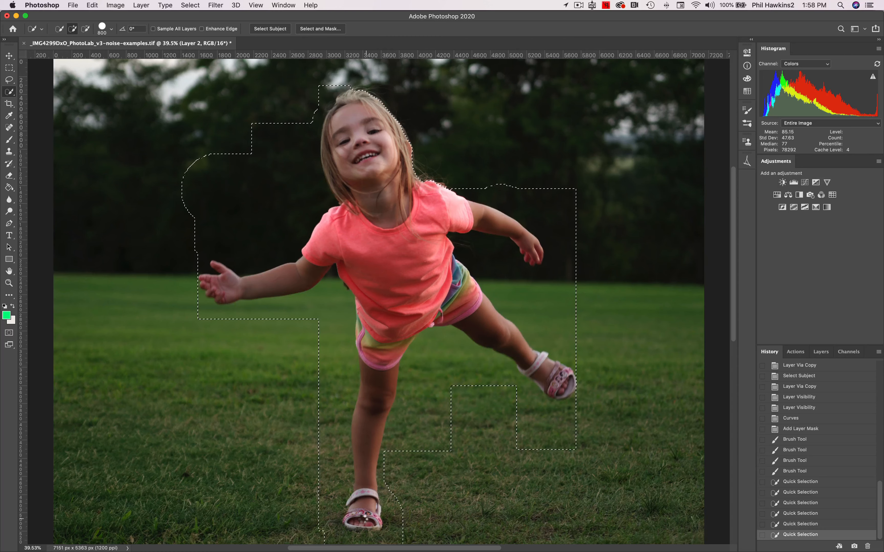
pyautogui.hscroll(-2, 362, 519)
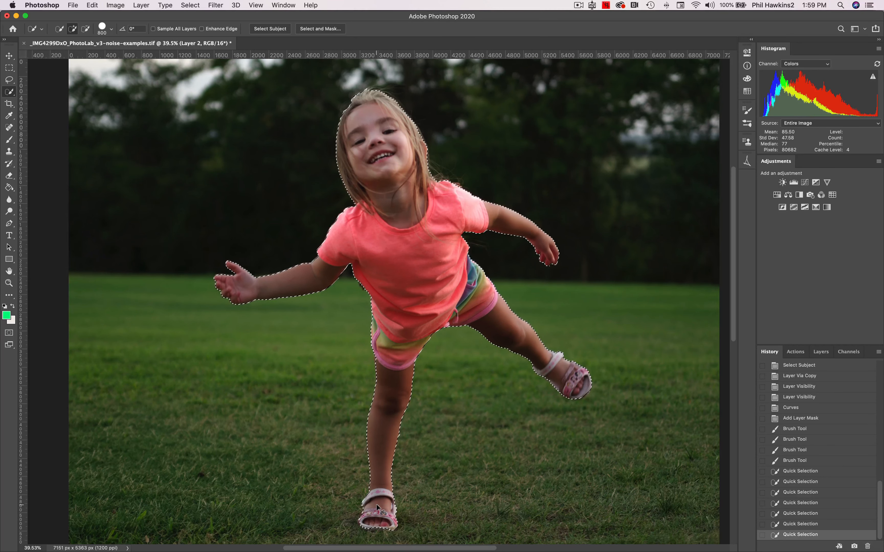
pyautogui.press('cmd+d')
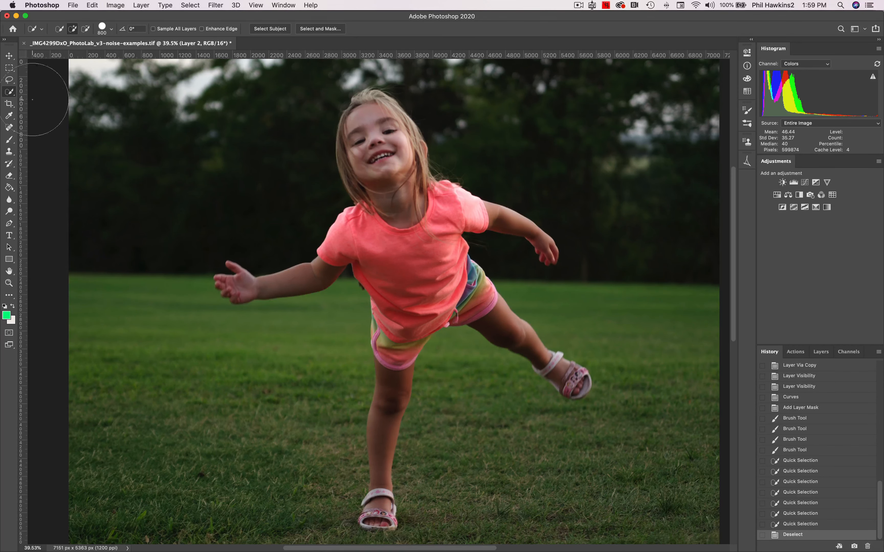
# Select the trees and grass around the girl with the Magic Wand, adding the leftover background areas near her hair.
pyautogui.click(11, 93)
pyautogui.moveTo(11, 93); pyautogui.dragTo(35, 106)
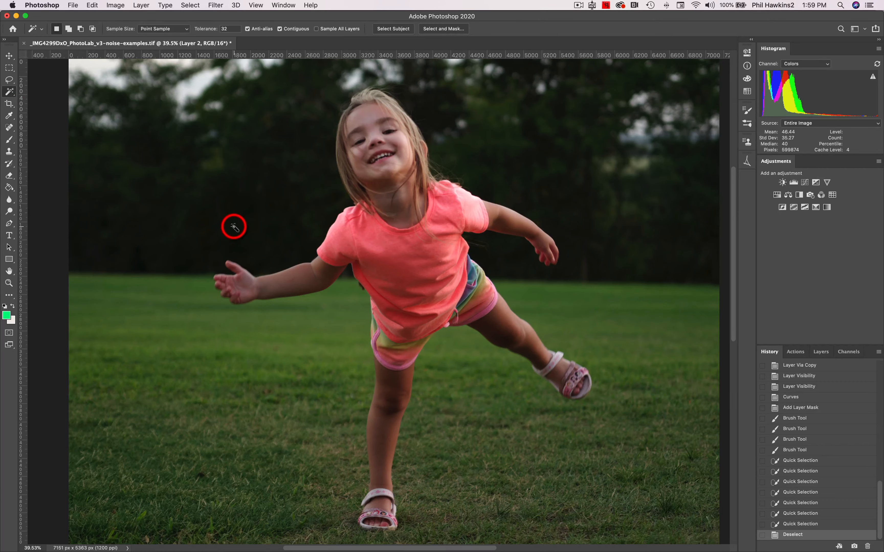
pyautogui.click(233, 227)
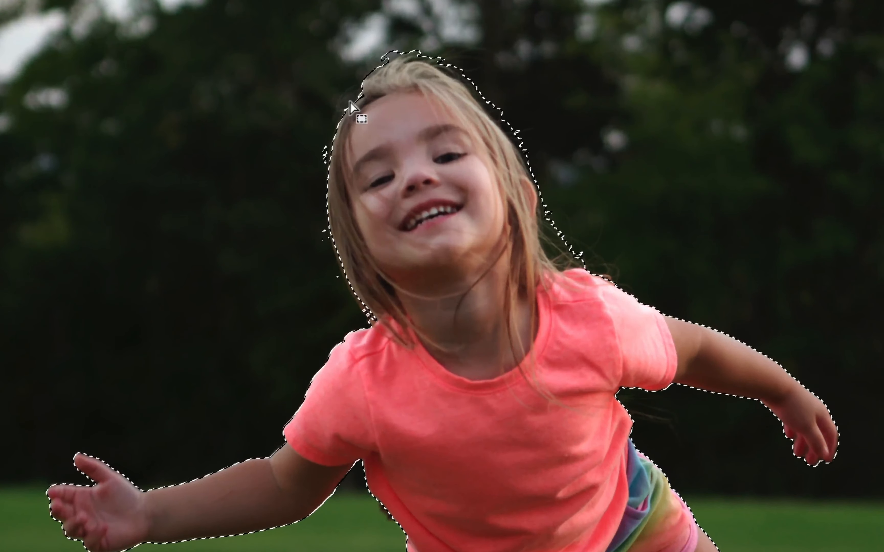
pyautogui.keyDown('alt'); pyautogui.click(451, 69); pyautogui.keyUp('alt')
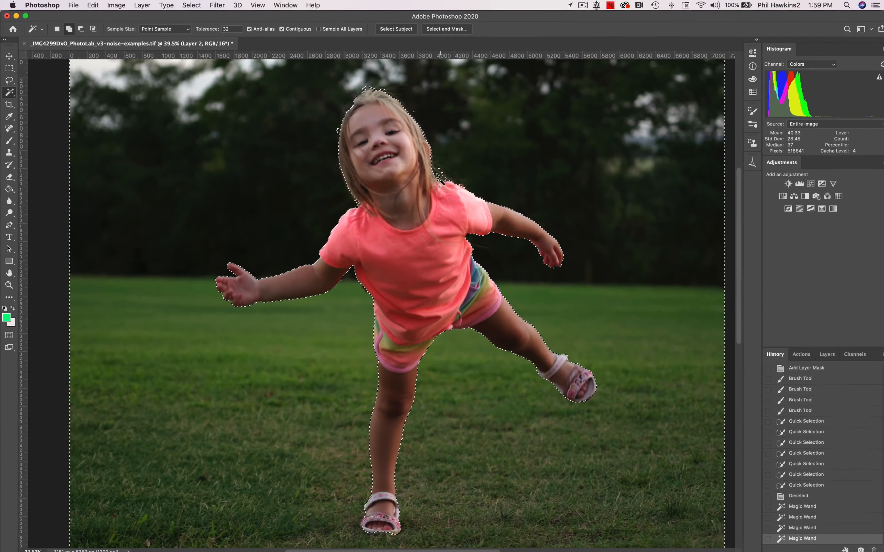
# Try adding parts of the girl's hand, neck, face and hair to the Magic Wand selection, and deselect everything.
pyautogui.keyDown('shift'); pyautogui.click(562, 254); pyautogui.keyUp('shift')
pyautogui.keyDown('shift'); pyautogui.click(385, 188); pyautogui.keyUp('shift')
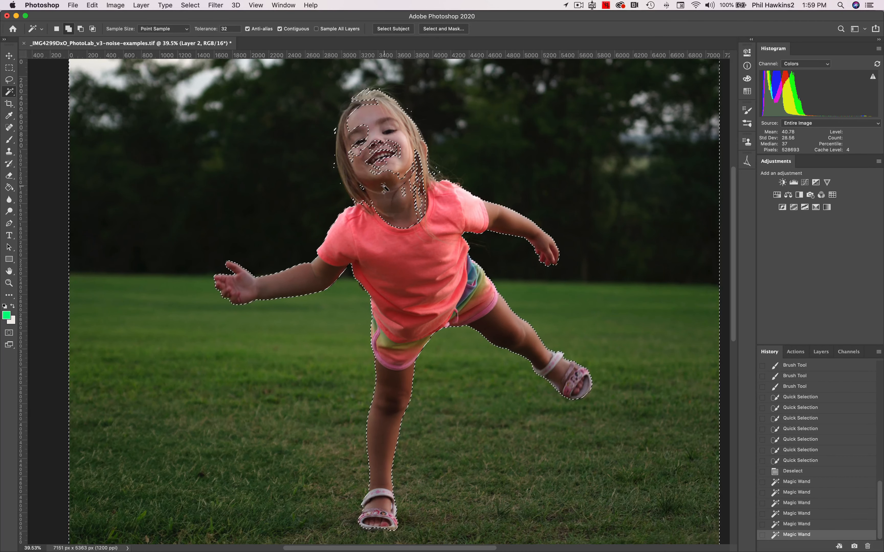
pyautogui.keyDown('shift'); pyautogui.click(396, 164); pyautogui.keyUp('shift')
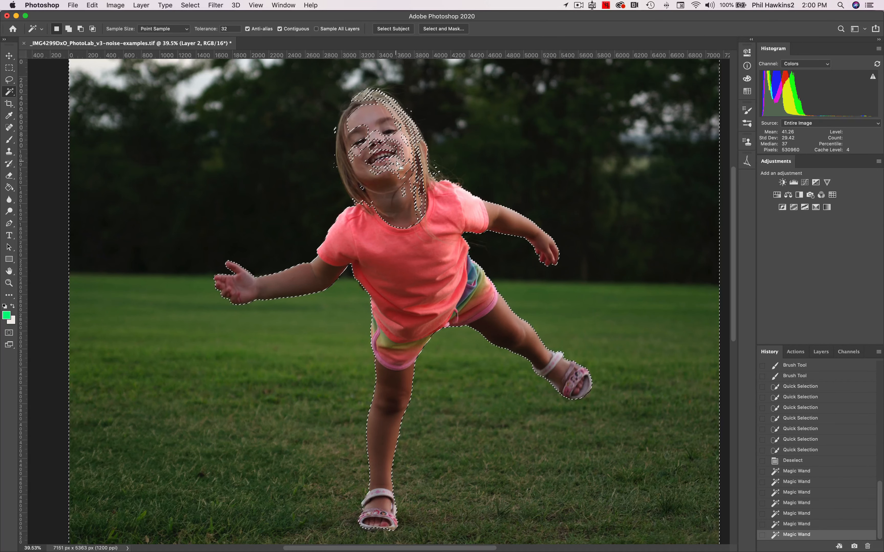
pyautogui.keyDown('shift'); pyautogui.click(374, 114); pyautogui.keyUp('shift')
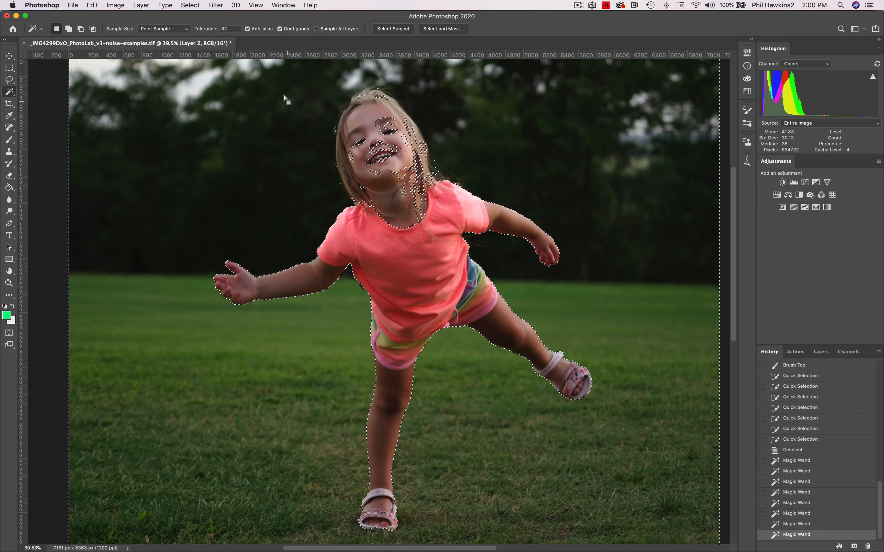
pyautogui.click(237, 28)
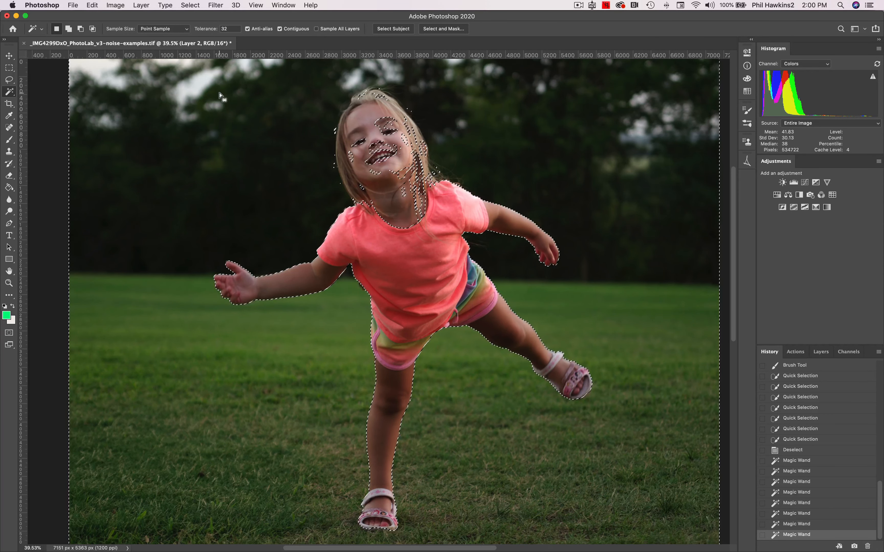
pyautogui.press('super+d')
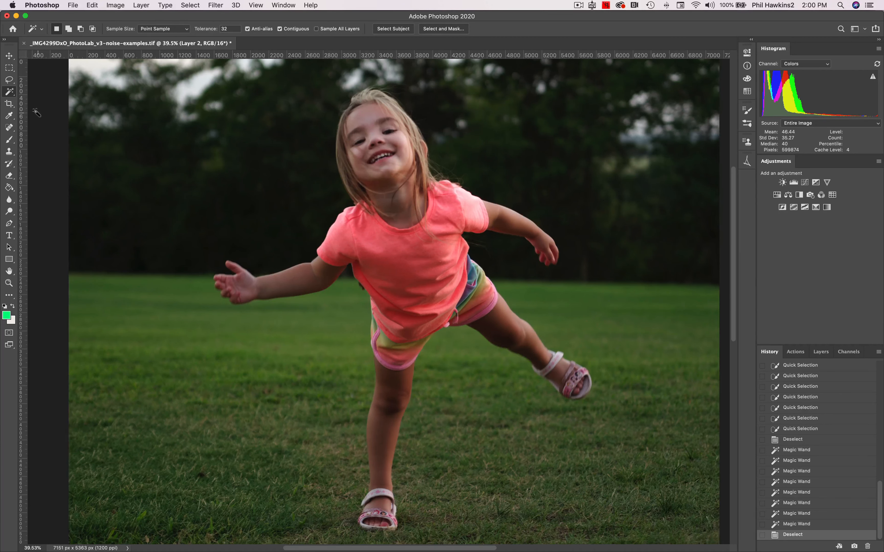
# Select the girl with the Object Selection tool in Lasso mode by outlining her loosely, and deselect her again.
pyautogui.moveTo(13, 93); pyautogui.dragTo(51, 103)
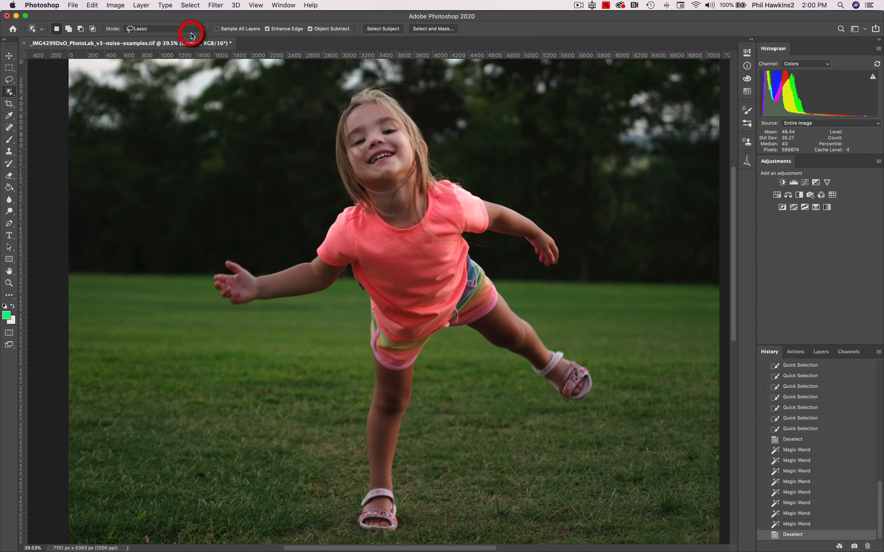
pyautogui.click(198, 31)
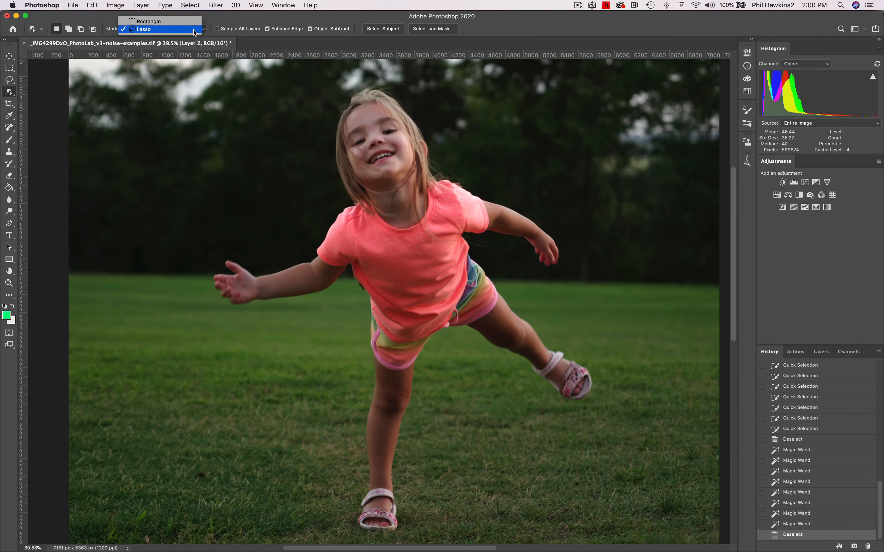
pyautogui.click(194, 31)
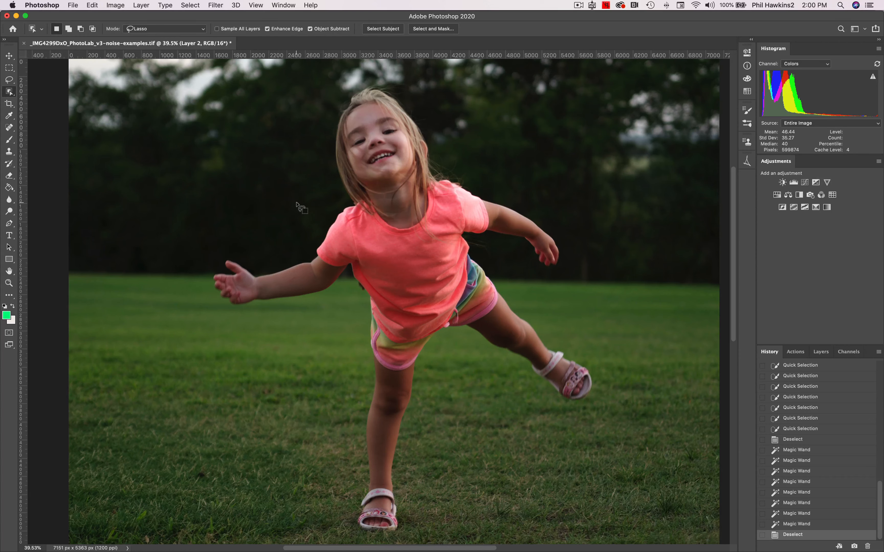
pyautogui.moveTo(296, 203)
pyautogui.mouseDown()
pyautogui.moveTo(302, 116)
pyautogui.moveTo(313, 93)
pyautogui.moveTo(375, 69)
pyautogui.moveTo(429, 88)
pyautogui.moveTo(460, 156)
pyautogui.moveTo(530, 185)
pyautogui.moveTo(584, 234)
pyautogui.moveTo(590, 272)
pyautogui.moveTo(571, 282)
pyautogui.moveTo(517, 276)
pyautogui.moveTo(597, 331)
pyautogui.moveTo(605, 404)
pyautogui.moveTo(573, 428)
pyautogui.moveTo(500, 412)
pyautogui.moveTo(463, 357)
pyautogui.moveTo(450, 452)
pyautogui.moveTo(427, 520)
pyautogui.moveTo(410, 537)
pyautogui.moveTo(360, 539)
pyautogui.moveTo(329, 515)
pyautogui.moveTo(339, 316)
pyautogui.moveTo(306, 328)
pyautogui.moveTo(245, 324)
pyautogui.moveTo(216, 308)
pyautogui.moveTo(196, 267)
pyautogui.moveTo(208, 248)
pyautogui.moveTo(262, 240)
pyautogui.moveTo(296, 198)
pyautogui.mouseUp()
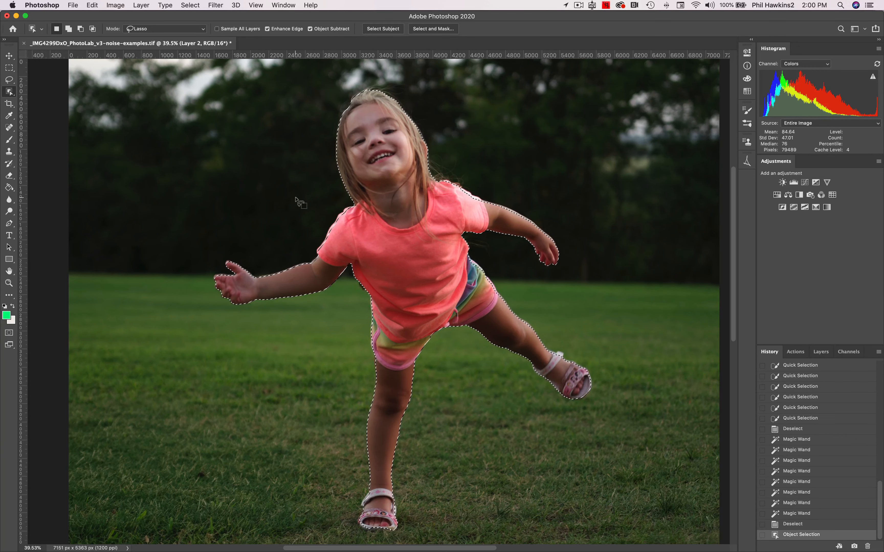
pyautogui.press('super+d')
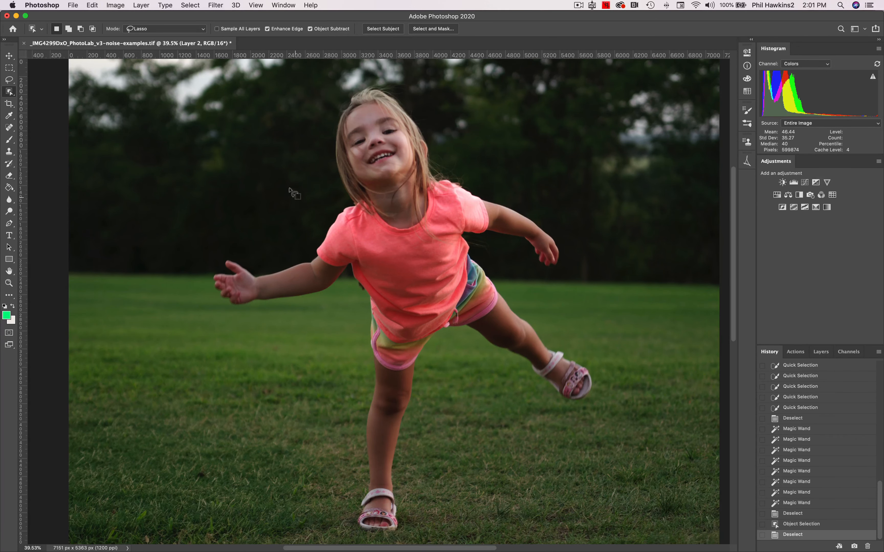
# Set the Object Selection mode to Rectangle, select the girl by boxing her whole figure, and deselect her again.
pyautogui.click(197, 29)
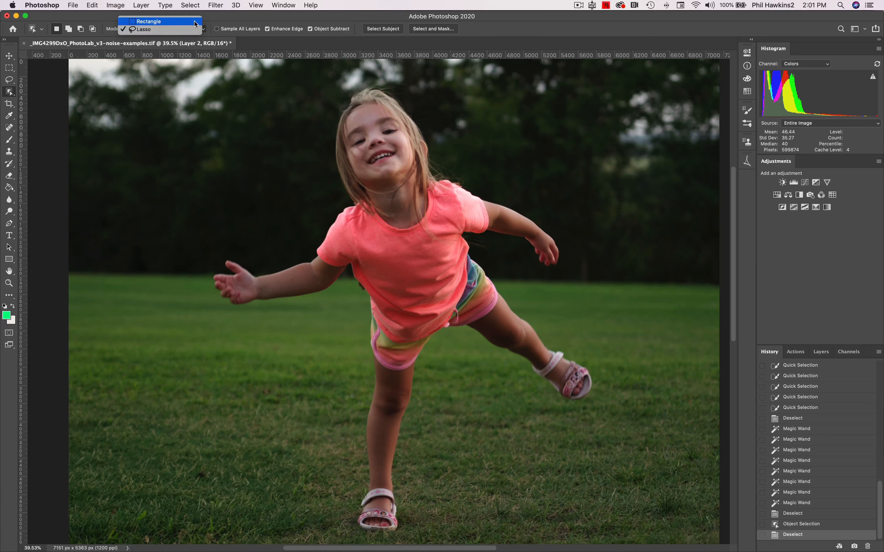
pyautogui.click(195, 21)
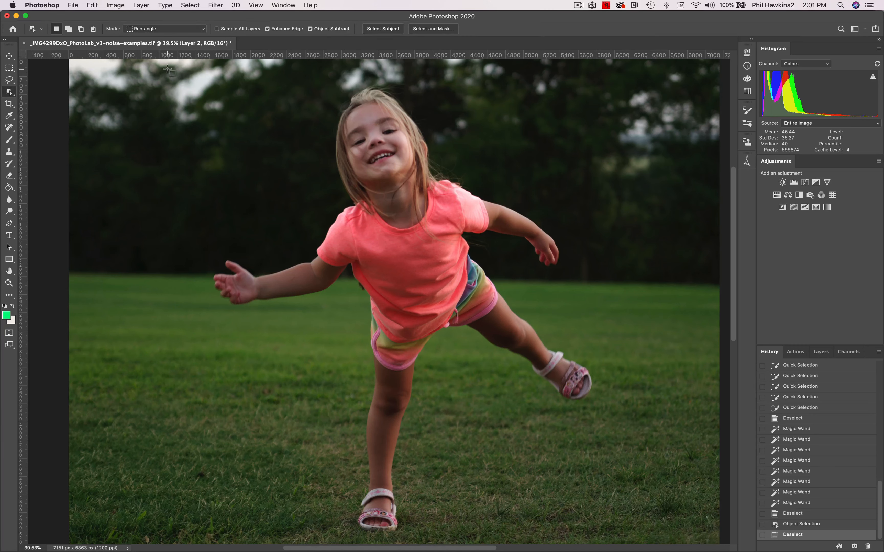
pyautogui.moveTo(170, 70); pyautogui.dragTo(611, 540)
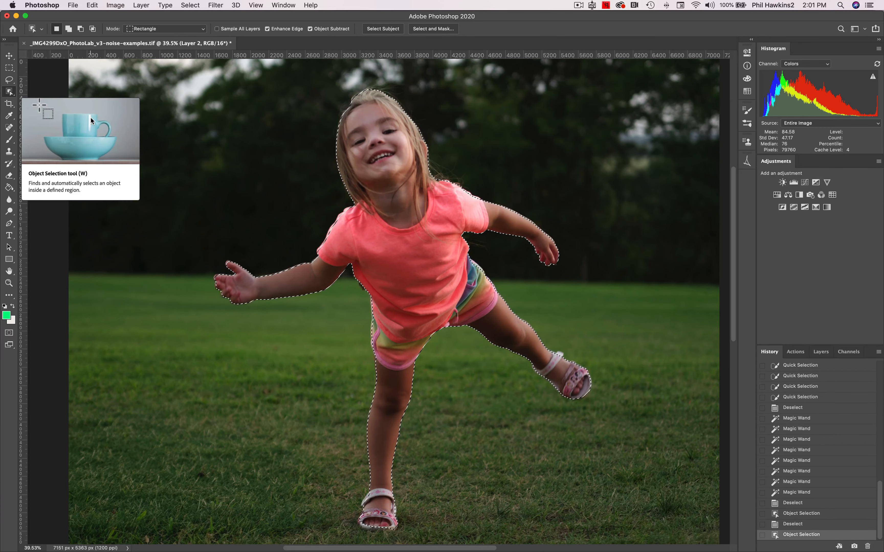
pyautogui.press('super+d')
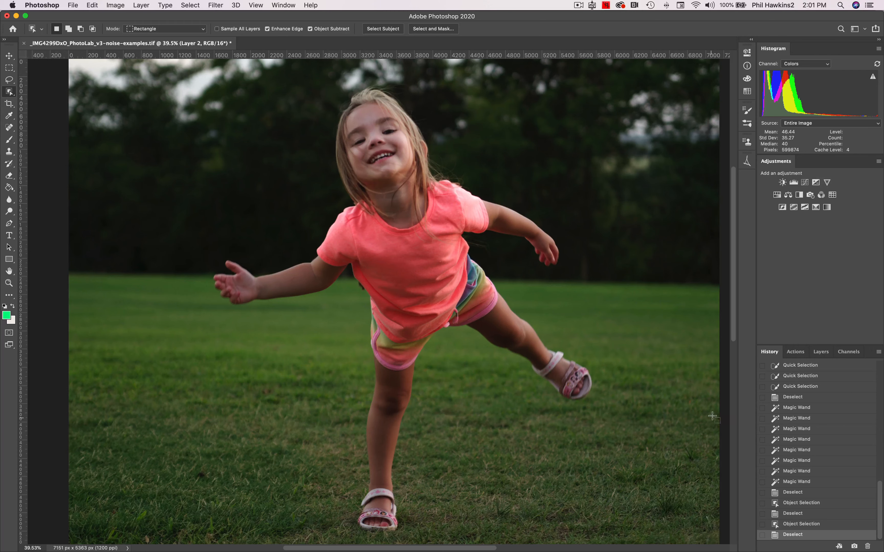
# Revert the photo to its original opened state in the history and bring up its layer list.
pyautogui.click(820, 352)
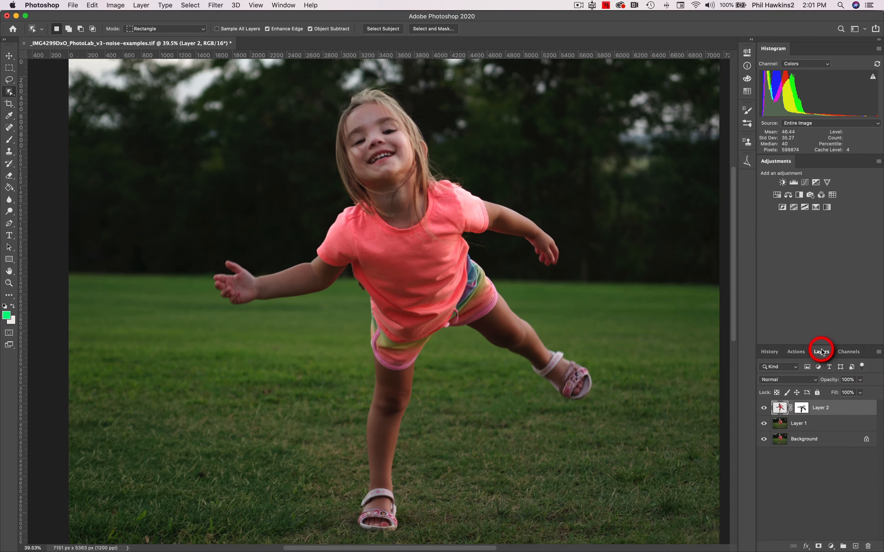
pyautogui.click(770, 351)
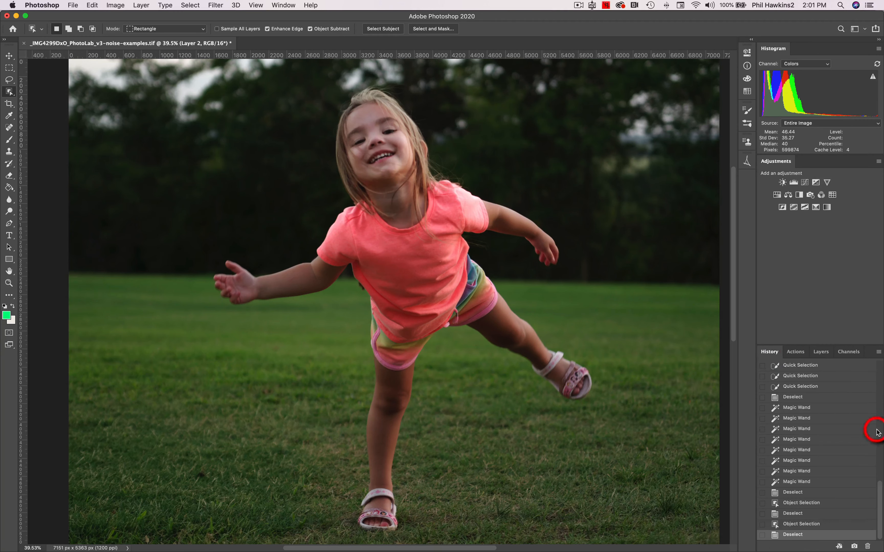
pyautogui.moveTo(878, 509); pyautogui.dragTo(871, 339)
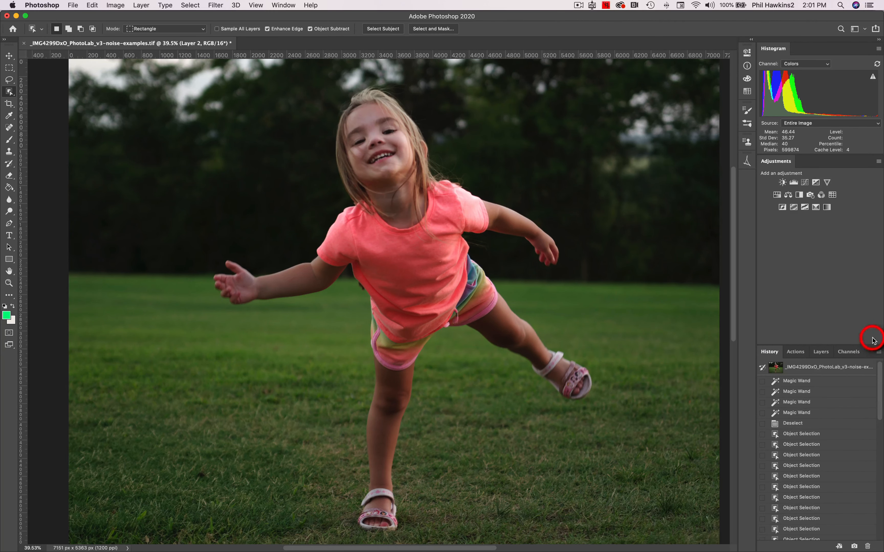
pyautogui.click(825, 366)
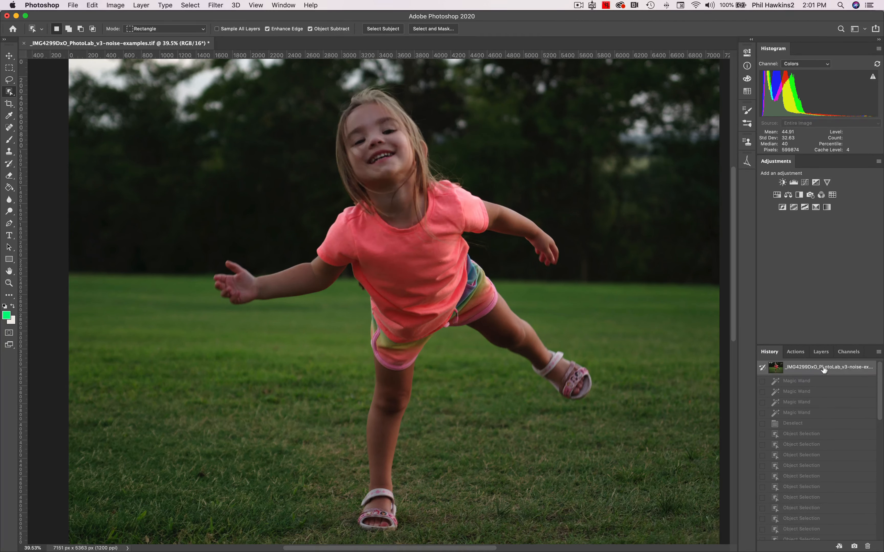
pyautogui.click(822, 352)
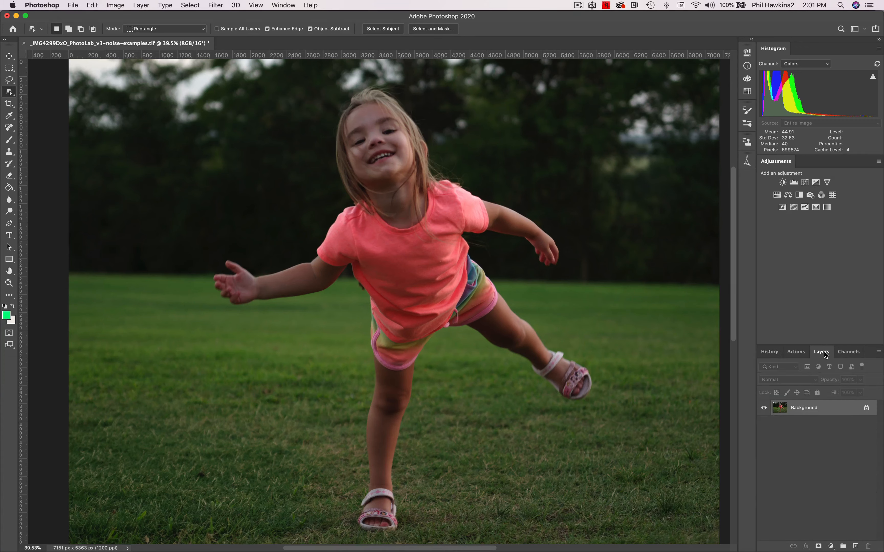
# Show the document properties down to the quick actions and duplicate the Background layer.
pyautogui.click(818, 412)
pyautogui.click(746, 48)
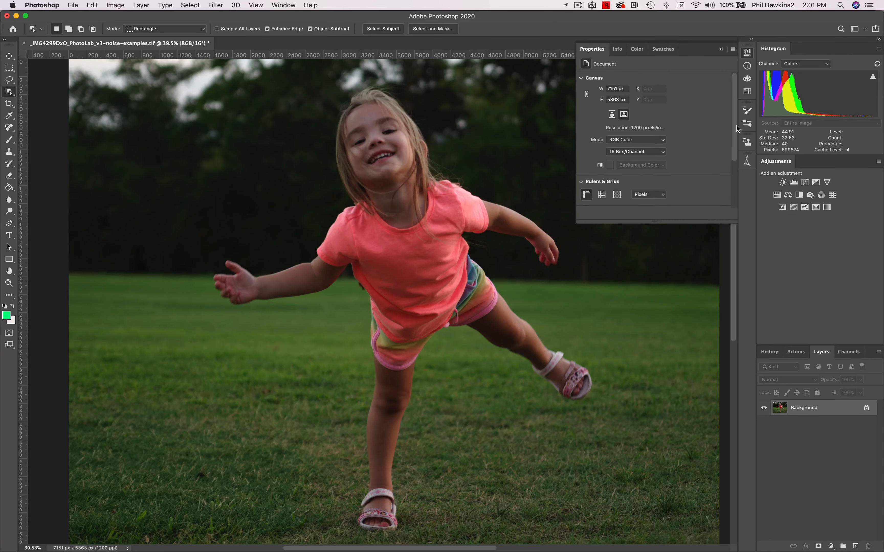
pyautogui.moveTo(736, 125); pyautogui.dragTo(733, 197)
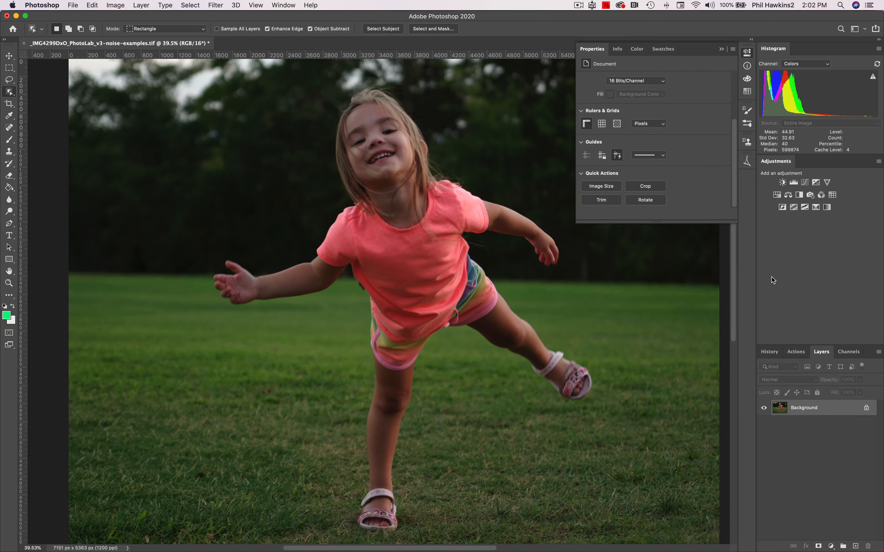
pyautogui.press('super+j')
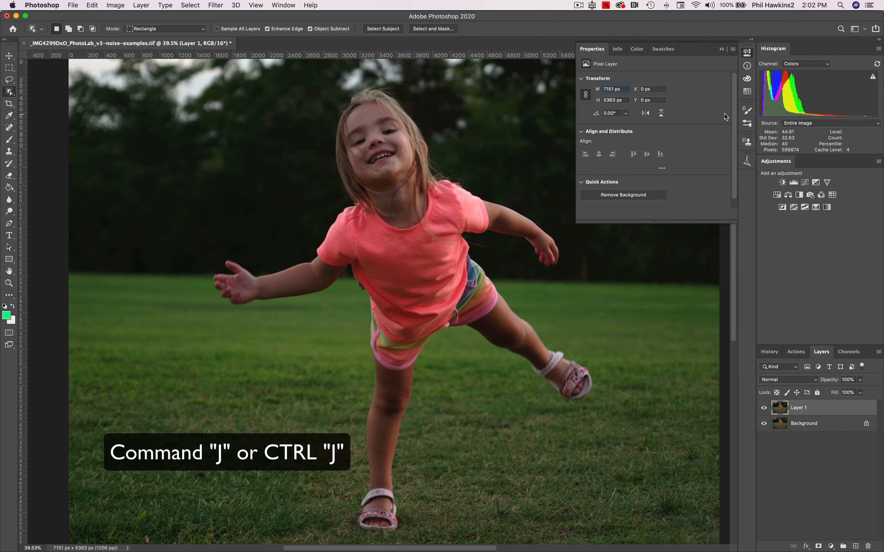
# Select the girl with the Select Subject quick action and copy the selection onto a new layer.
pyautogui.moveTo(733, 108); pyautogui.dragTo(733, 118)
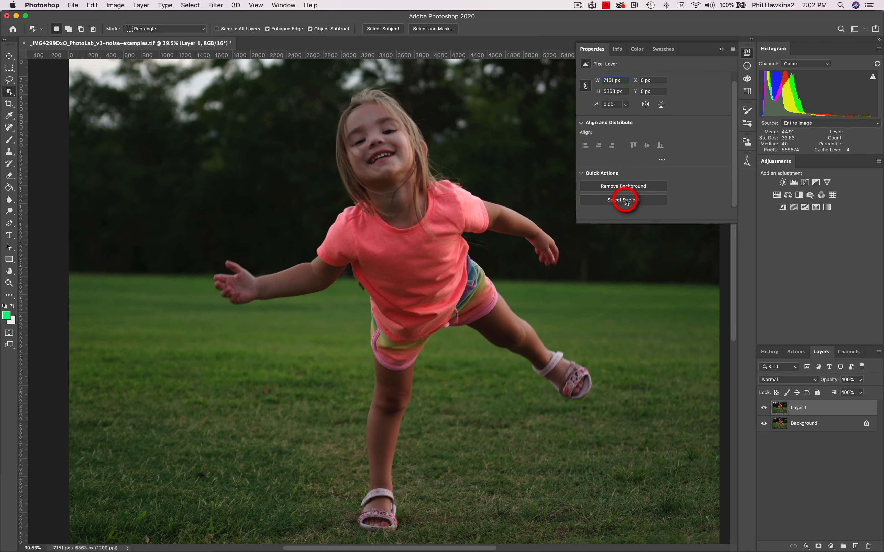
pyautogui.click(721, 49)
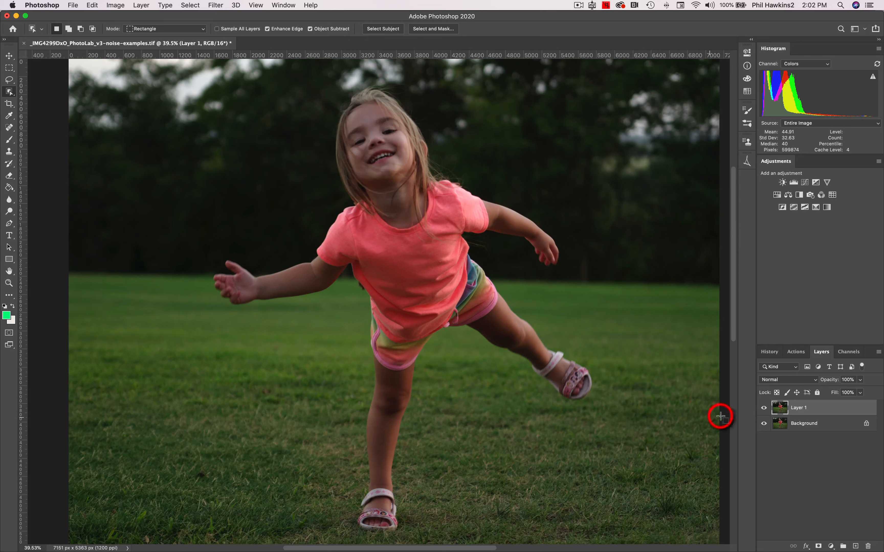
pyautogui.click(746, 55)
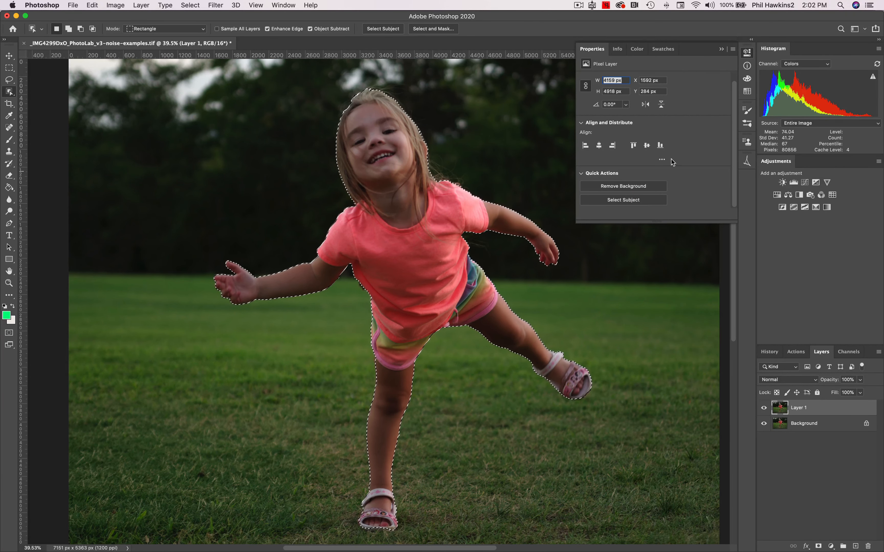
pyautogui.click(721, 49)
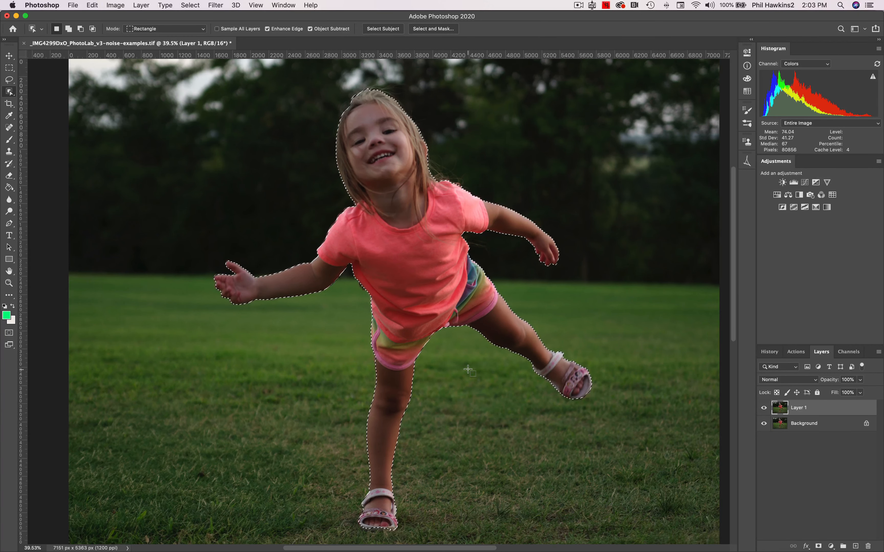
pyautogui.press('super+j')
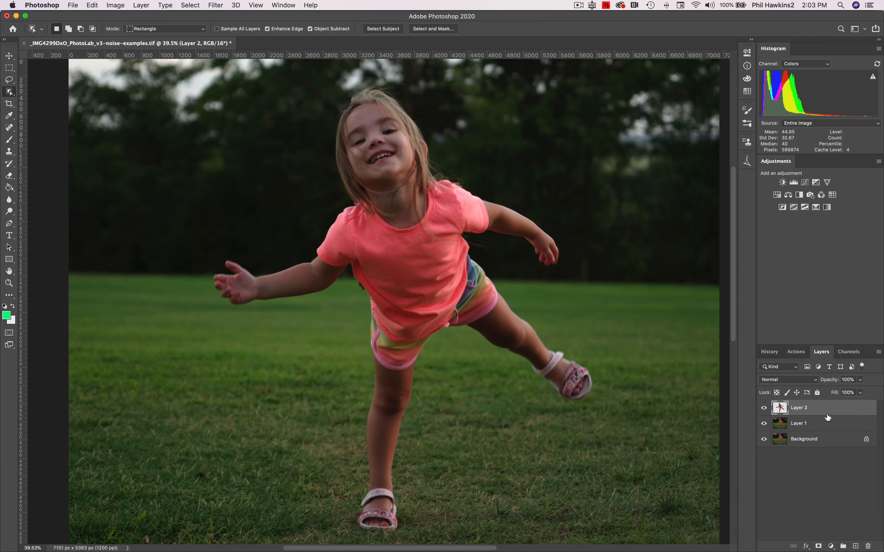
# Brighten the copied girl layer with a Curves adjustment, raising the RGB midtones from input 114 to output 140.
pyautogui.press('b')
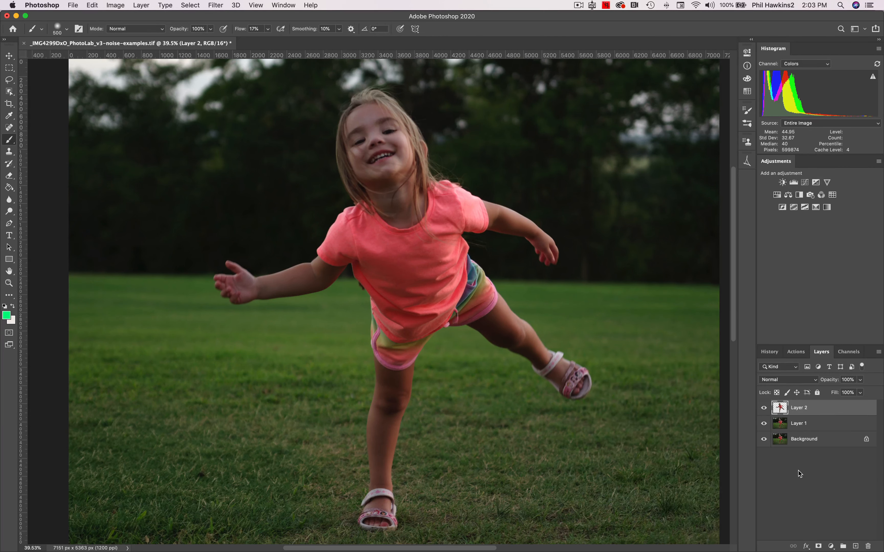
pyautogui.click(122, 5)
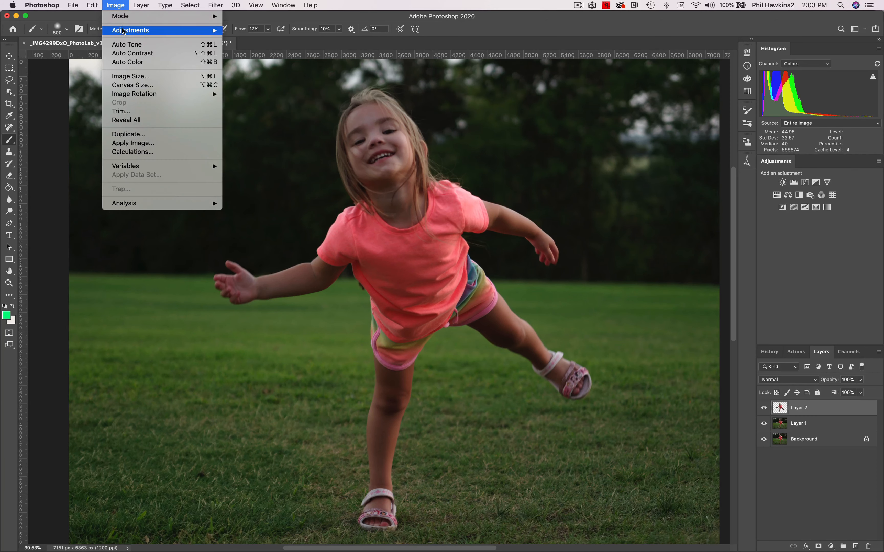
pyautogui.moveTo(197, 34)
pyautogui.click(257, 48)
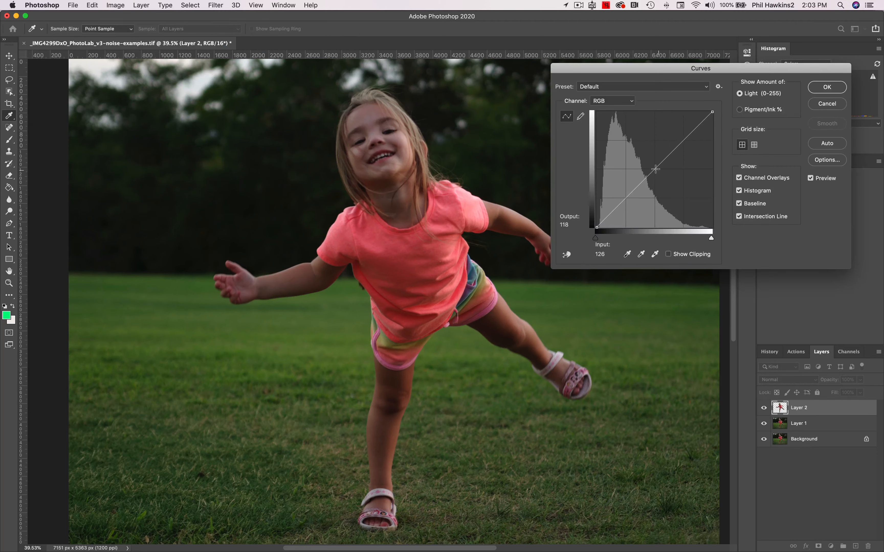
pyautogui.moveTo(655, 168); pyautogui.dragTo(647, 163)
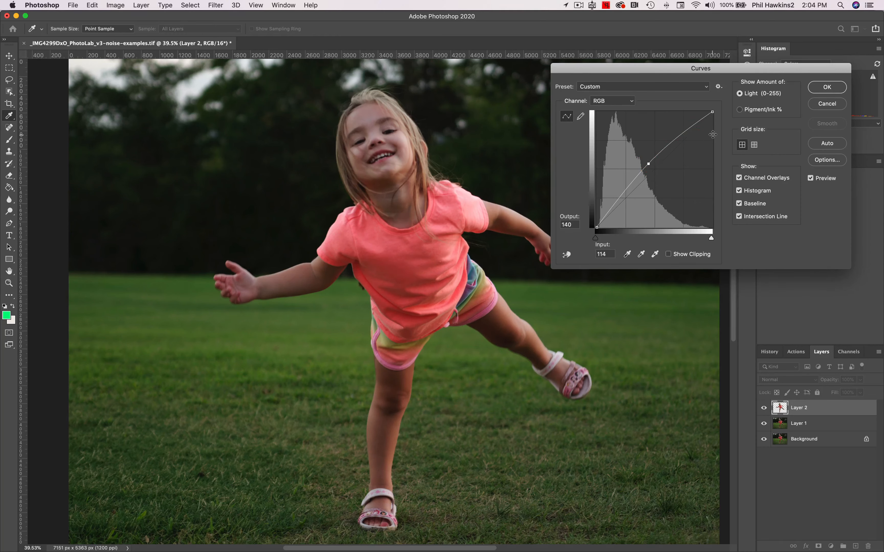
pyautogui.click(833, 88)
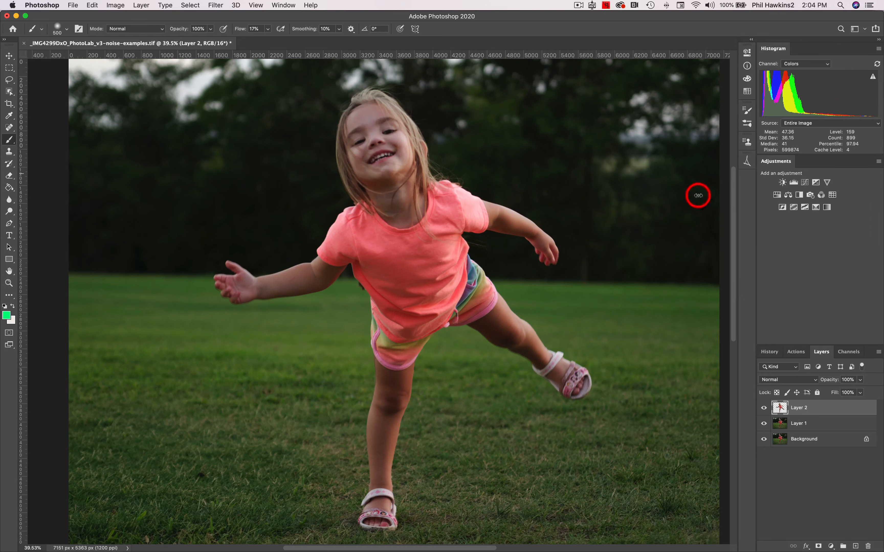
# Add a layer mask to the brightened layer and paint black over the girl's legs with the Brush at 28% flow.
pyautogui.moveTo(480, 426)
pyautogui.mouseDown()
pyautogui.moveTo(386, 511)
pyautogui.moveTo(403, 332)
pyautogui.moveTo(394, 415)
pyautogui.moveTo(523, 438)
pyautogui.moveTo(708, 449)
pyautogui.mouseUp()
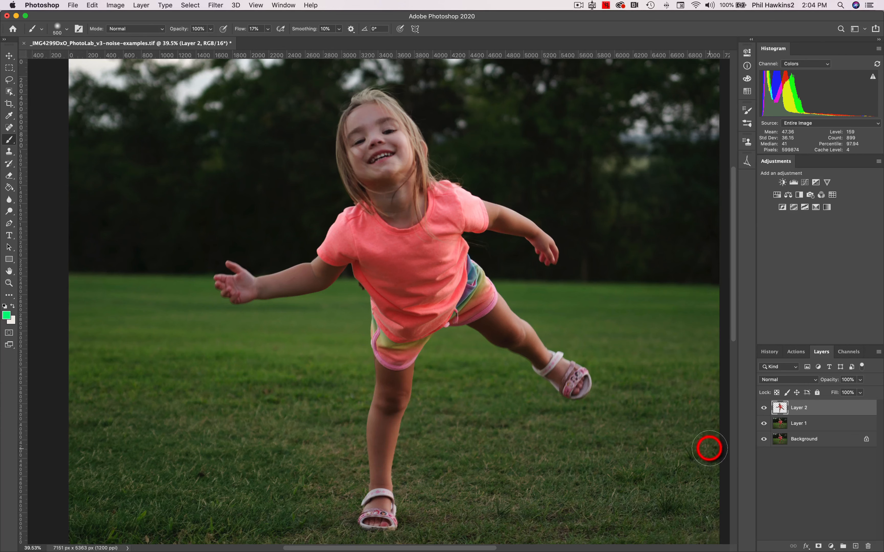
pyautogui.click(818, 546)
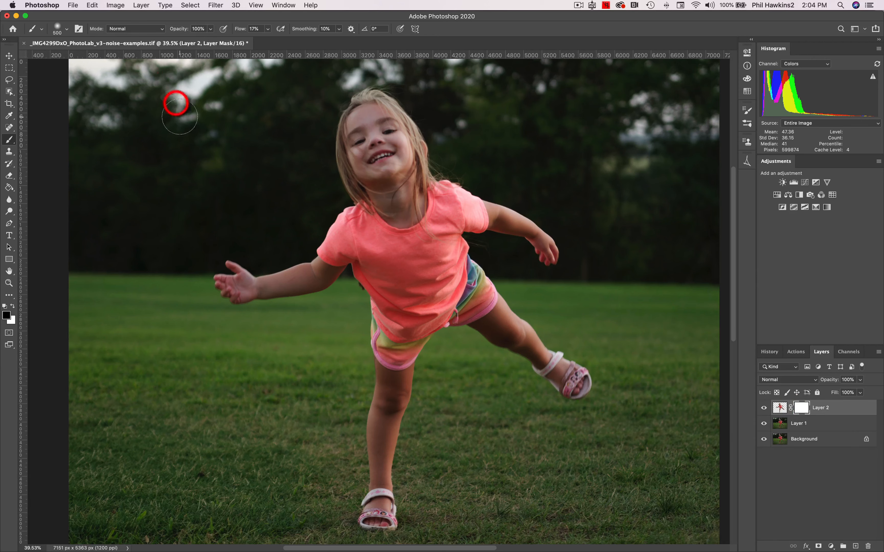
pyautogui.moveTo(268, 29)
pyautogui.mouseDown()
pyautogui.moveTo(270, 40)
pyautogui.moveTo(540, 30)
pyautogui.mouseUp()
pyautogui.moveTo(395, 518)
pyautogui.mouseDown()
pyautogui.moveTo(394, 407)
pyautogui.moveTo(415, 345)
pyautogui.moveTo(397, 333)
pyautogui.moveTo(383, 353)
pyautogui.moveTo(365, 325)
pyautogui.moveTo(377, 304)
pyautogui.moveTo(405, 282)
pyautogui.moveTo(428, 278)
pyautogui.moveTo(429, 340)
pyautogui.moveTo(453, 288)
pyautogui.moveTo(476, 322)
pyautogui.moveTo(488, 306)
pyautogui.moveTo(503, 325)
pyautogui.moveTo(524, 324)
pyautogui.moveTo(644, 399)
pyautogui.moveTo(604, 410)
pyautogui.moveTo(564, 379)
pyautogui.moveTo(543, 349)
pyautogui.moveTo(584, 365)
pyautogui.moveTo(474, 265)
pyautogui.moveTo(517, 303)
pyautogui.moveTo(538, 340)
pyautogui.moveTo(556, 295)
pyautogui.moveTo(547, 319)
pyautogui.mouseUp()
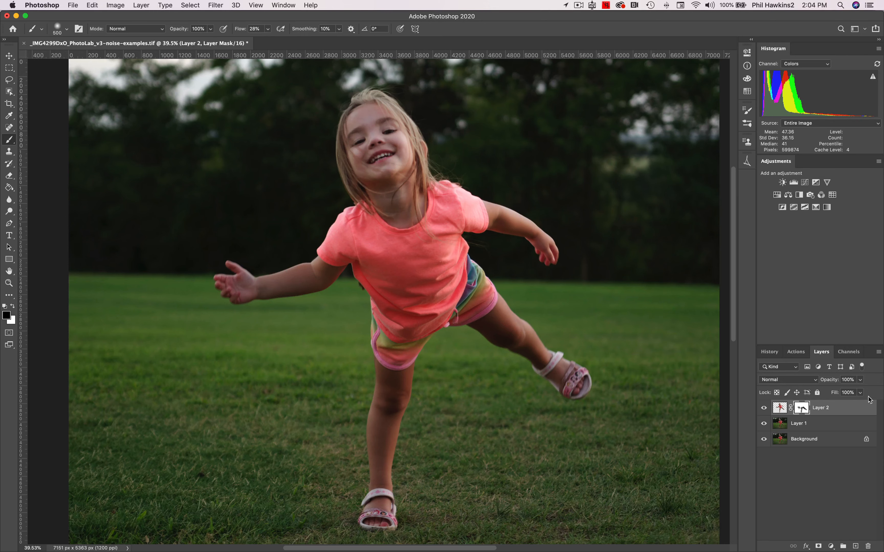
# Flatten the image and compare the original opened state with the flattened state in the history.
pyautogui.click(879, 352)
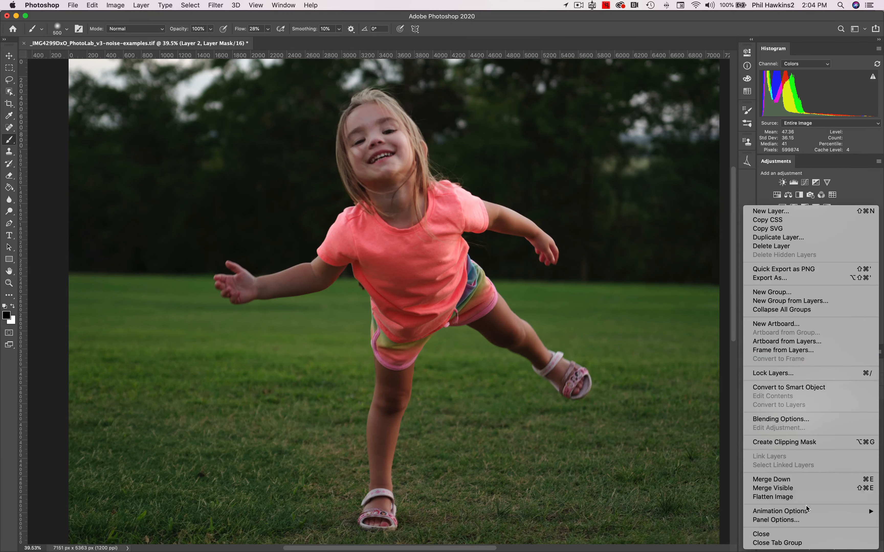
pyautogui.click(807, 498)
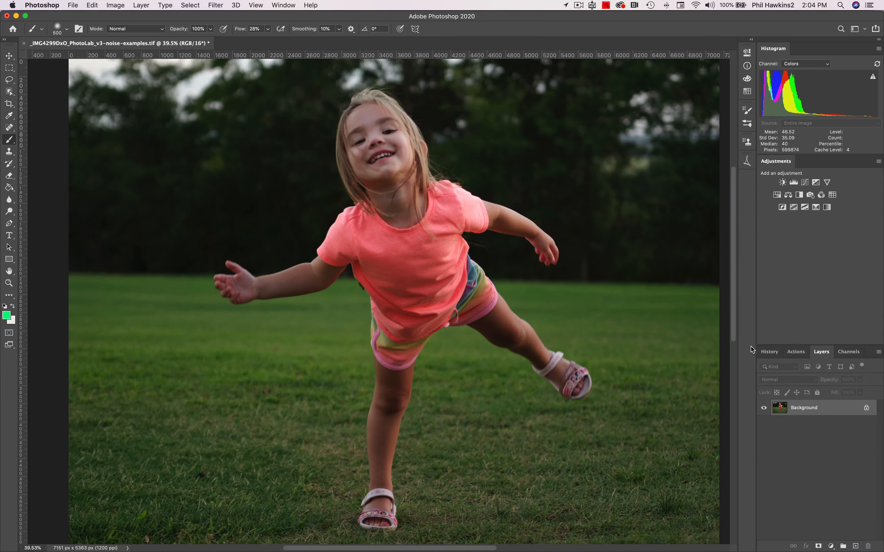
pyautogui.click(766, 351)
pyautogui.click(830, 368)
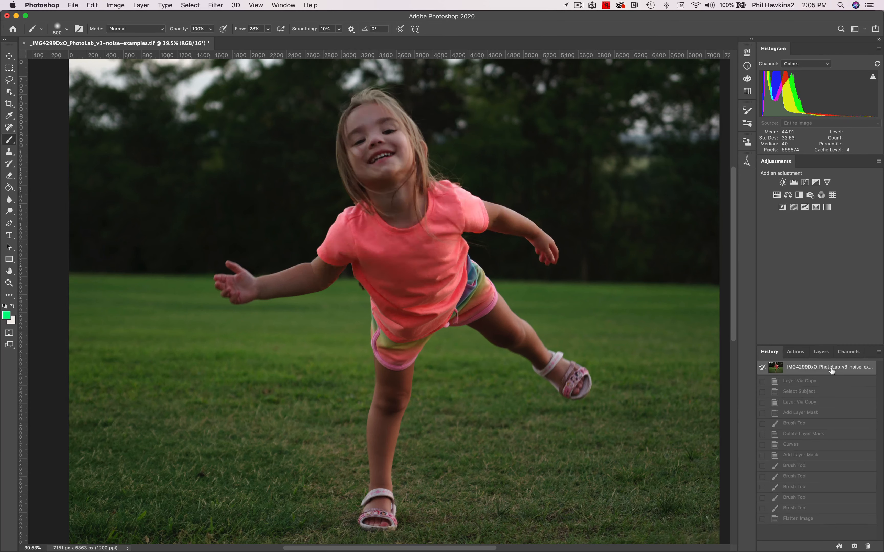
pyautogui.click(821, 520)
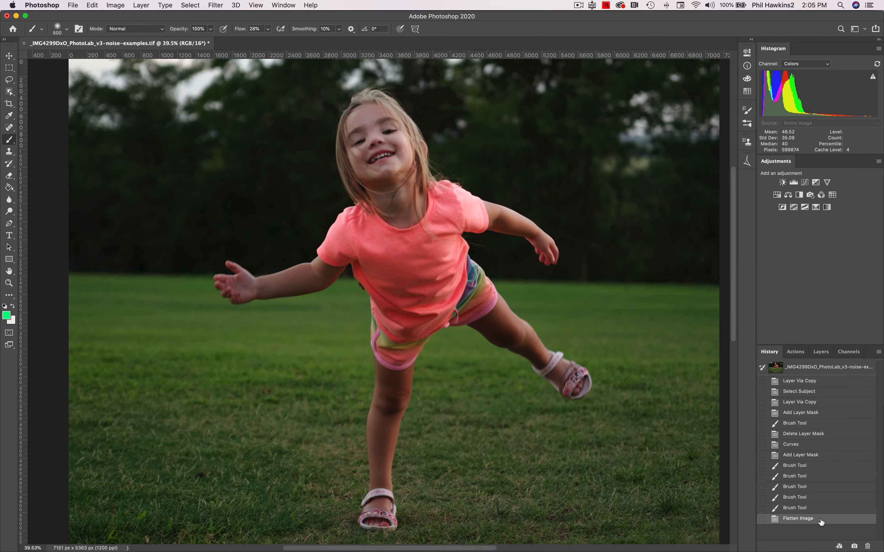